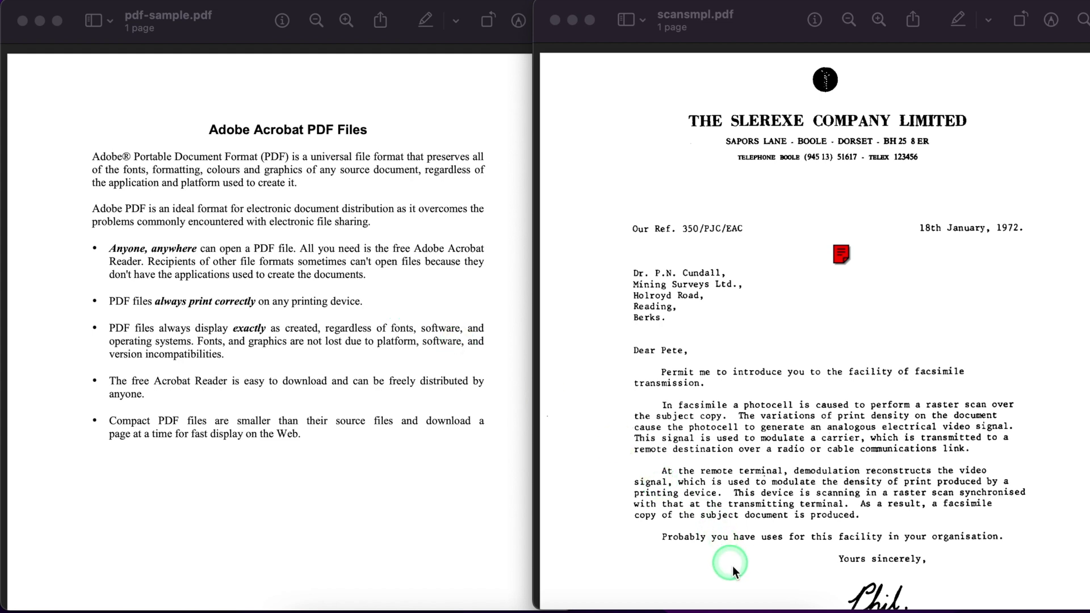
Step: Open pdf-sample.pdf from the Desktop in Word through Open > On My Mac
{"action": "mouse_move", "coordinate": [749, 596]}
{"action": "left_click", "coordinate": [749, 584]}
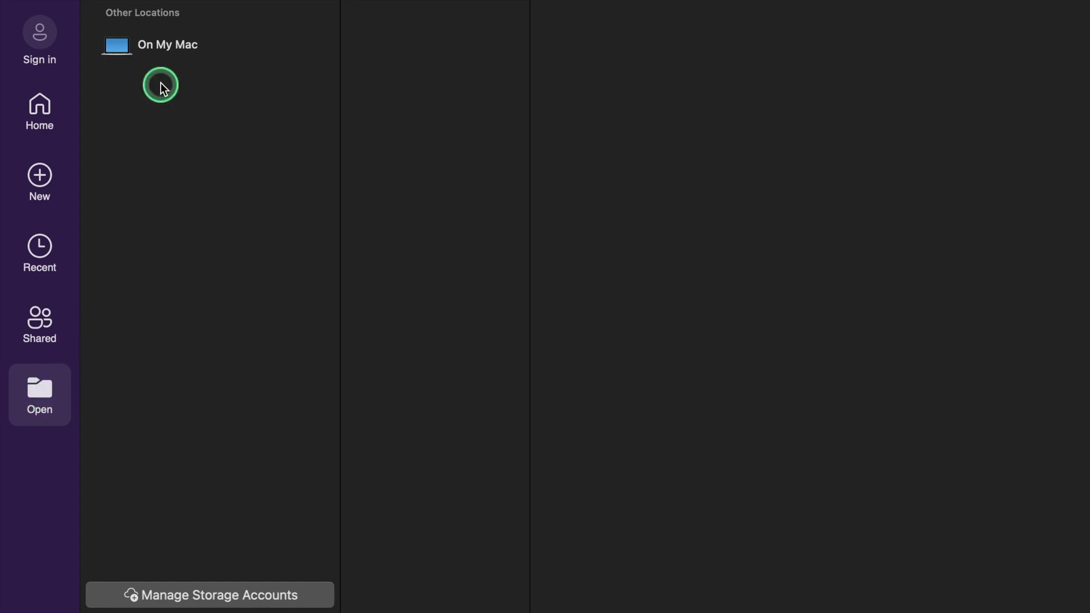
{"action": "left_click", "coordinate": [159, 47]}
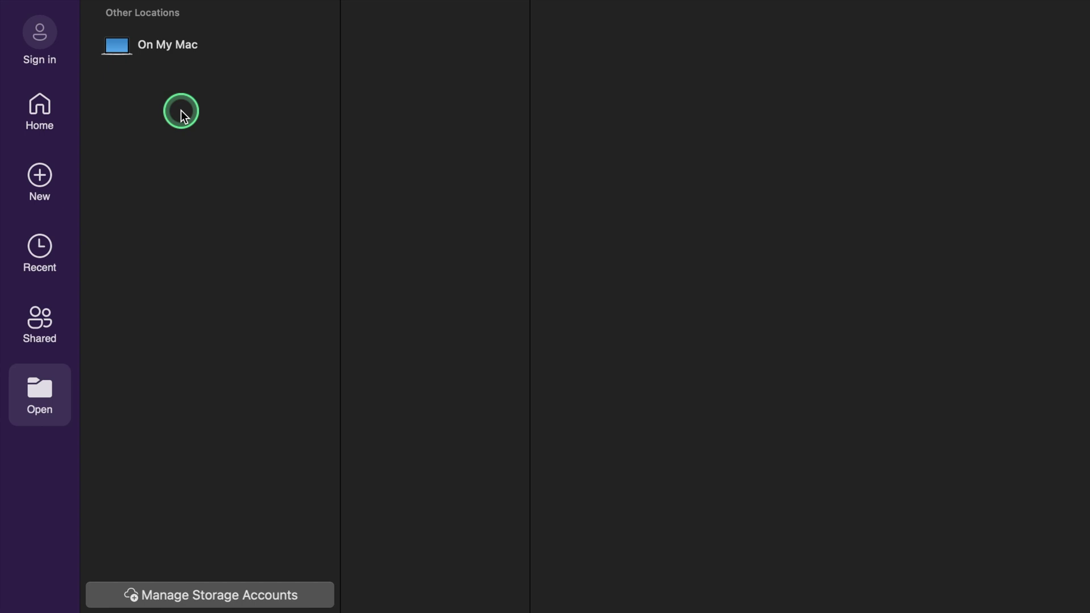
{"action": "left_click", "coordinate": [179, 50]}
{"action": "left_click", "coordinate": [392, 316]}
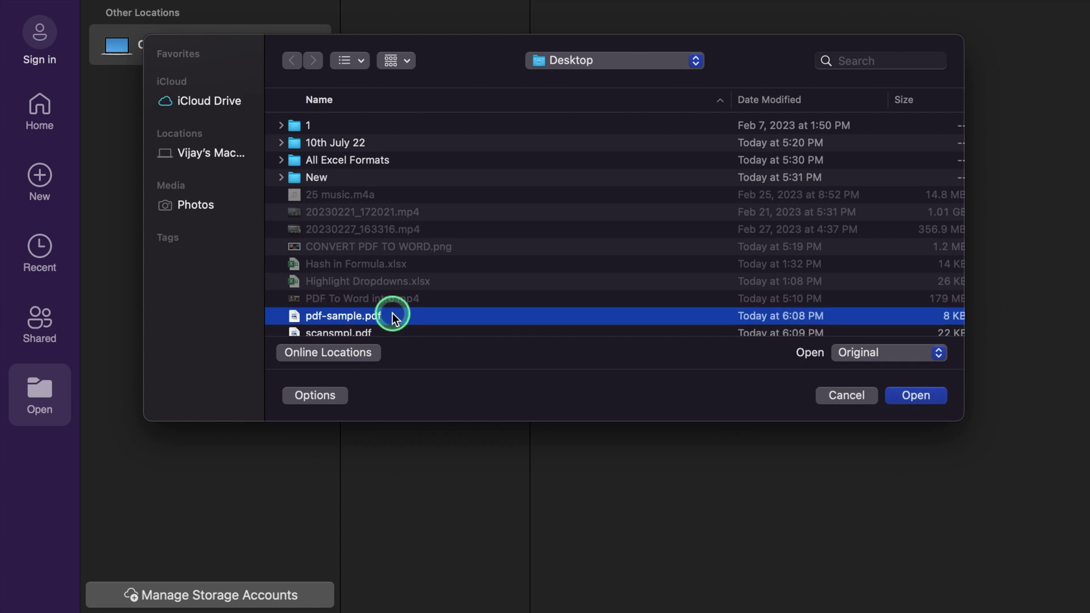
{"action": "left_click", "coordinate": [907, 395]}
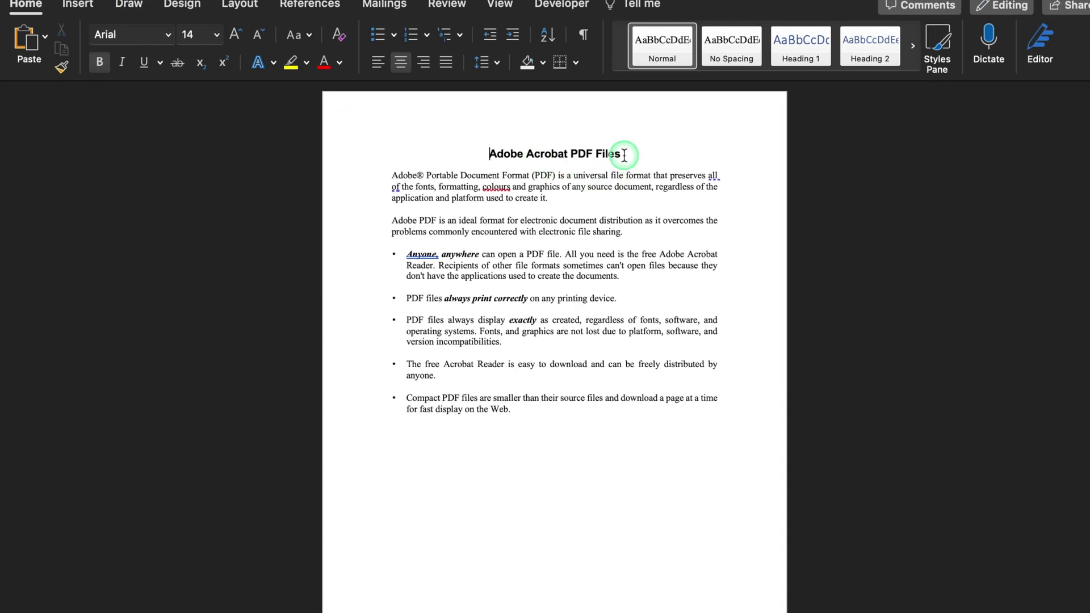
Step: Replace the 'Adobe Acrobat PDF Files' title with underlined 'Office Monk' and append a 'Vijay' bullet
{"action": "left_click_drag", "start_coordinate": [624, 155], "coordinate": [487, 154]}
{"action": "type", "text": "Office Monk"}
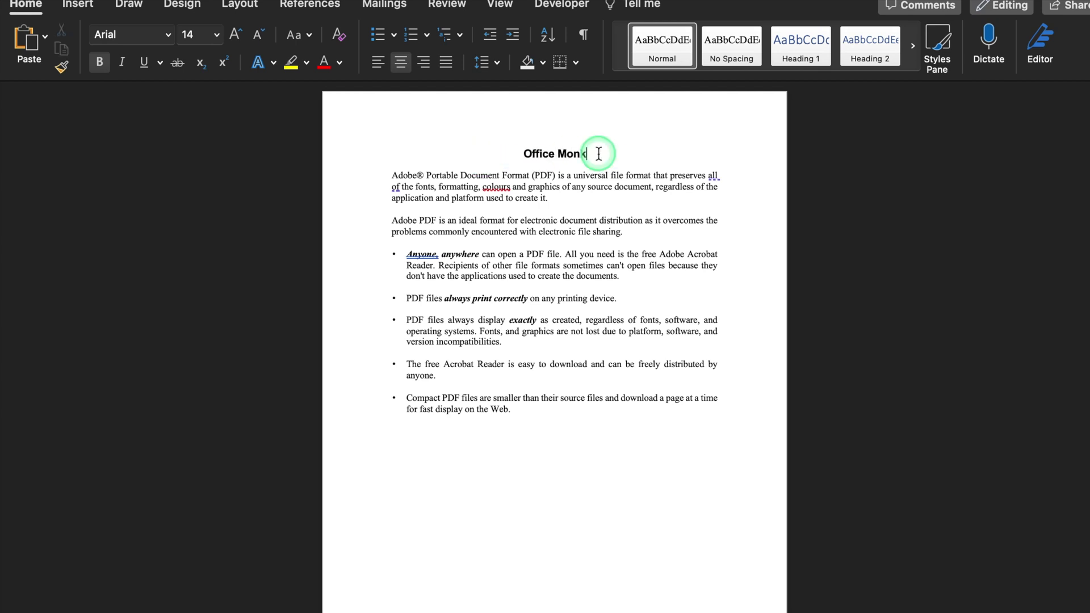
{"action": "left_click_drag", "start_coordinate": [599, 154], "coordinate": [523, 154]}
{"action": "left_click", "coordinate": [146, 63]}
{"action": "left_click", "coordinate": [530, 417]}
{"action": "type", "text": "Vijay"}
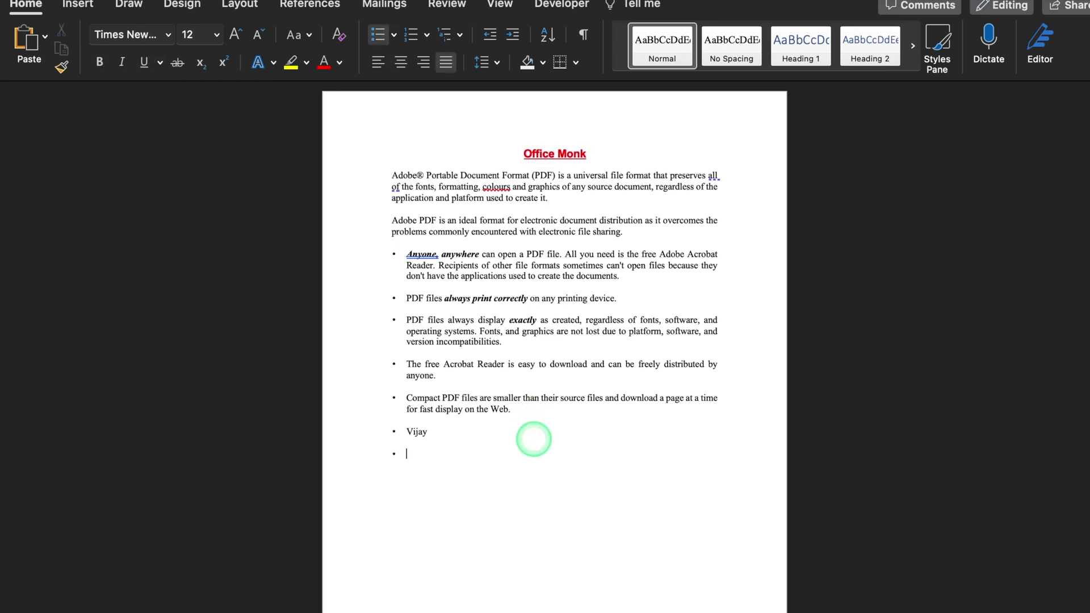
{"action": "left_click", "coordinate": [83, 17]}
Step: Insert the handwritten signature image from the Signatures folder below the Vijay bullet
{"action": "left_click", "coordinate": [143, 60]}
{"action": "left_click", "coordinate": [188, 115]}
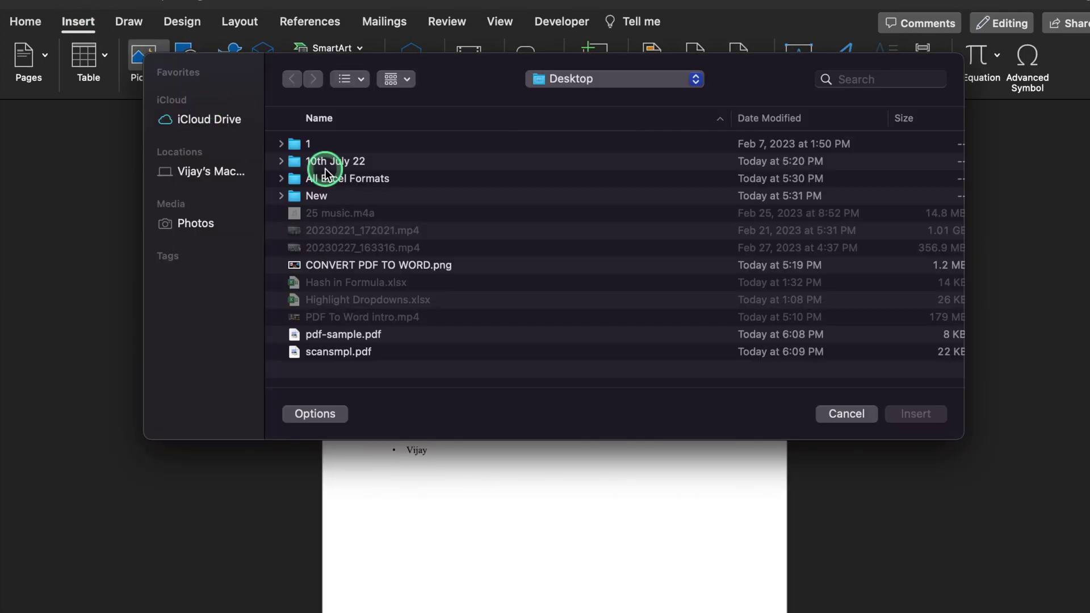
{"action": "double_click", "coordinate": [316, 178]}
{"action": "double_click", "coordinate": [353, 213]}
{"action": "left_click", "coordinate": [367, 233]}
{"action": "left_click", "coordinate": [915, 414]}
{"action": "left_click", "coordinate": [677, 518]}
{"action": "right_click", "coordinate": [678, 517]}
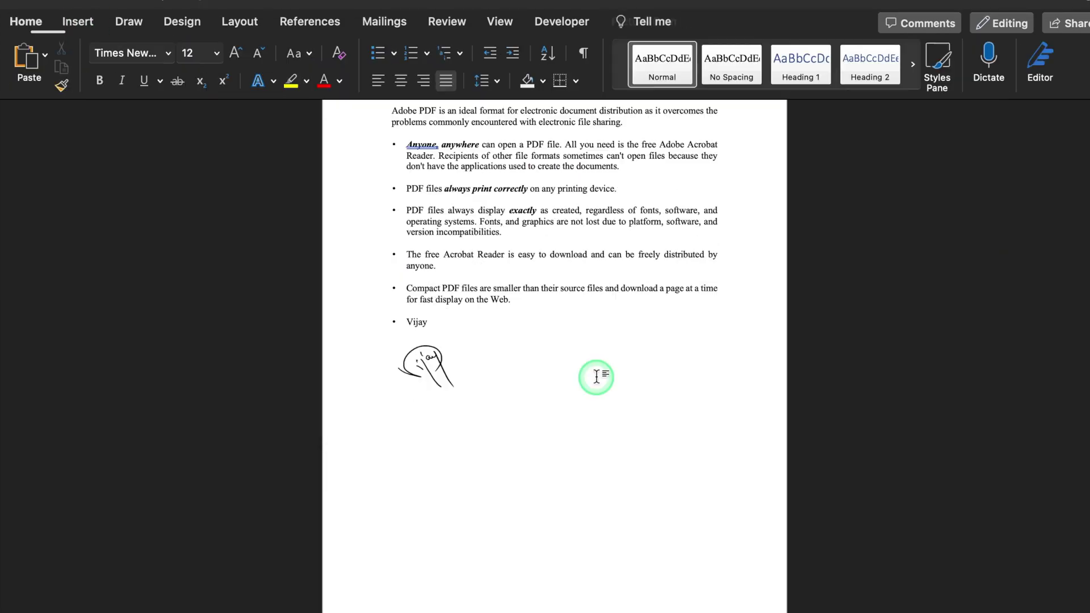
Step: Insert the PDF-to-Word picture, set it In Front of Text, and enlarge it to about 5.6 x 3.1 inches
{"action": "left_click", "coordinate": [86, 21]}
{"action": "left_click", "coordinate": [158, 52]}
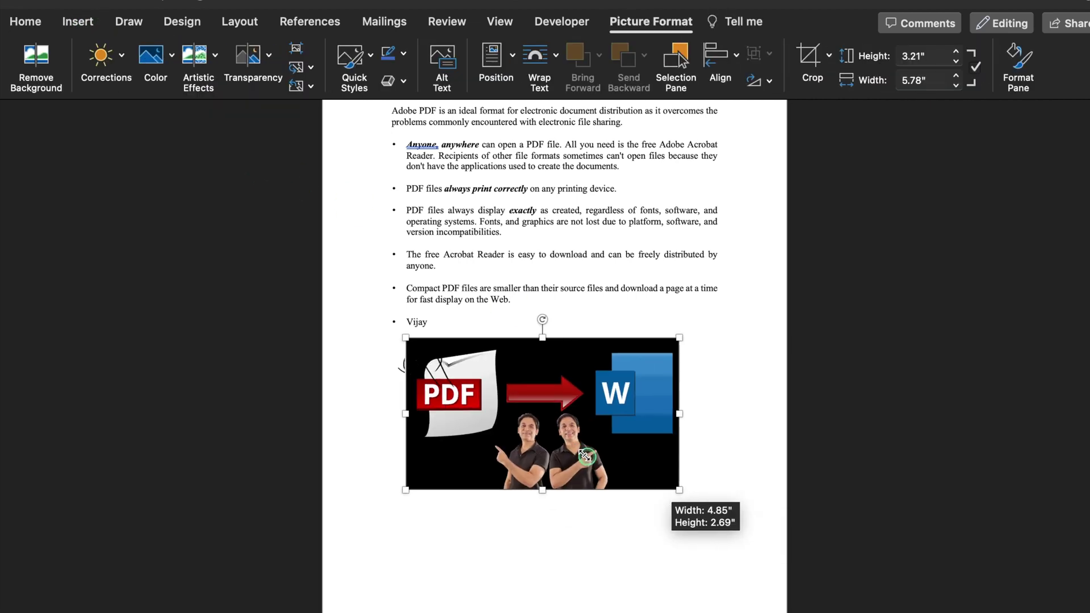
{"action": "left_click_drag", "start_coordinate": [664, 490], "coordinate": [554, 419]}
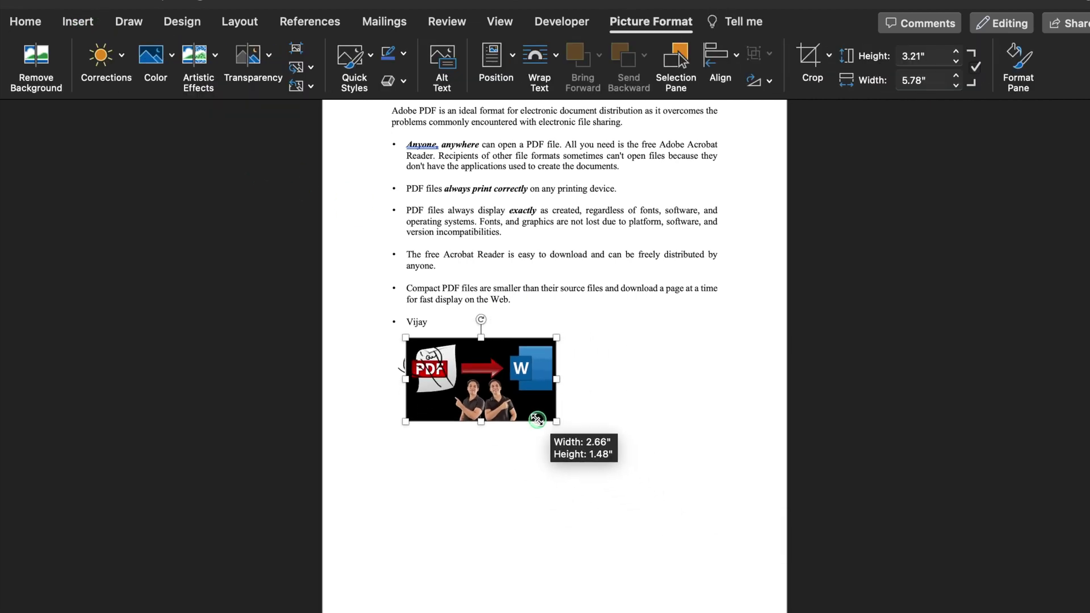
{"action": "right_click", "coordinate": [510, 379]}
{"action": "left_click", "coordinate": [740, 545]}
{"action": "mouse_move", "coordinate": [518, 418]}
{"action": "left_mouse_down"}
{"action": "mouse_move", "coordinate": [435, 513]}
{"action": "mouse_move", "coordinate": [523, 540]}
{"action": "mouse_move", "coordinate": [490, 570]}
{"action": "left_mouse_up"}
{"action": "left_click", "coordinate": [611, 381]}
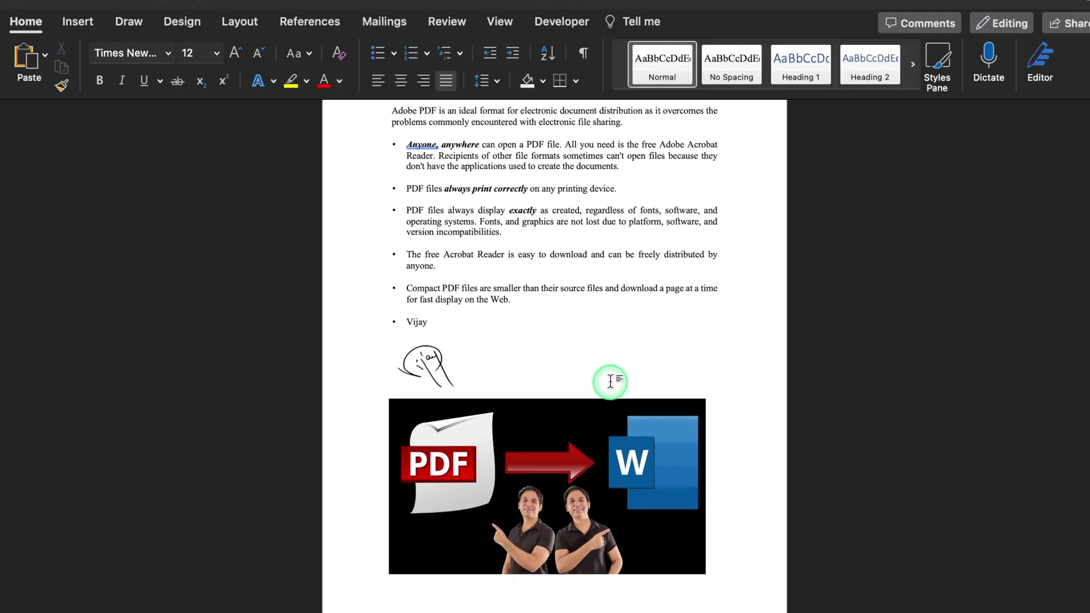
Step: Save a PDF copy named 'pdf-sample Vijay' to the Desktop, accepting the paper-size and margins warnings
{"action": "left_click", "coordinate": [96, 2]}
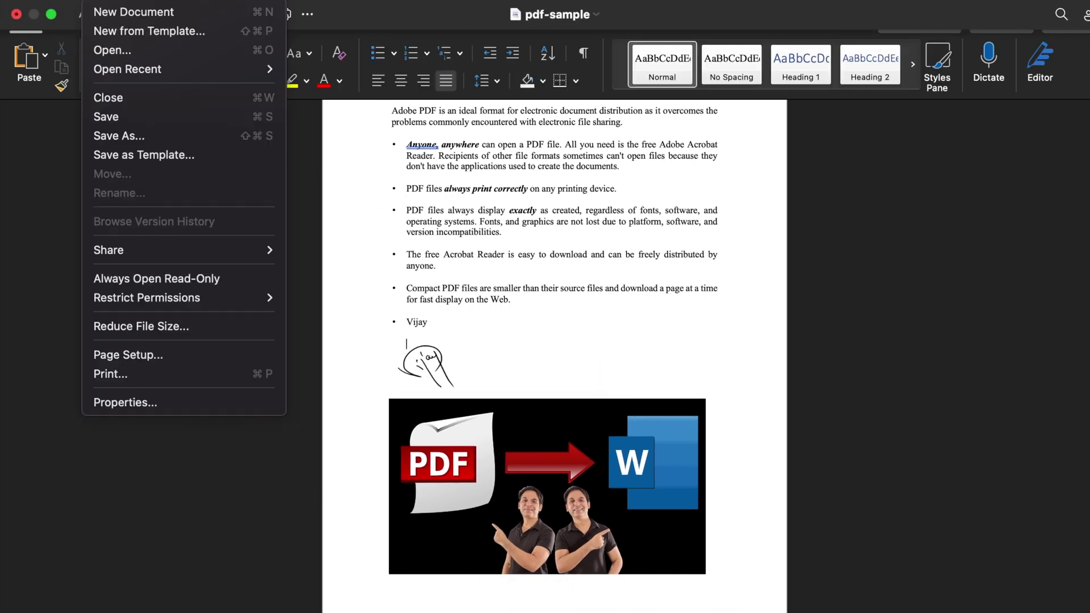
{"action": "left_click", "coordinate": [146, 136]}
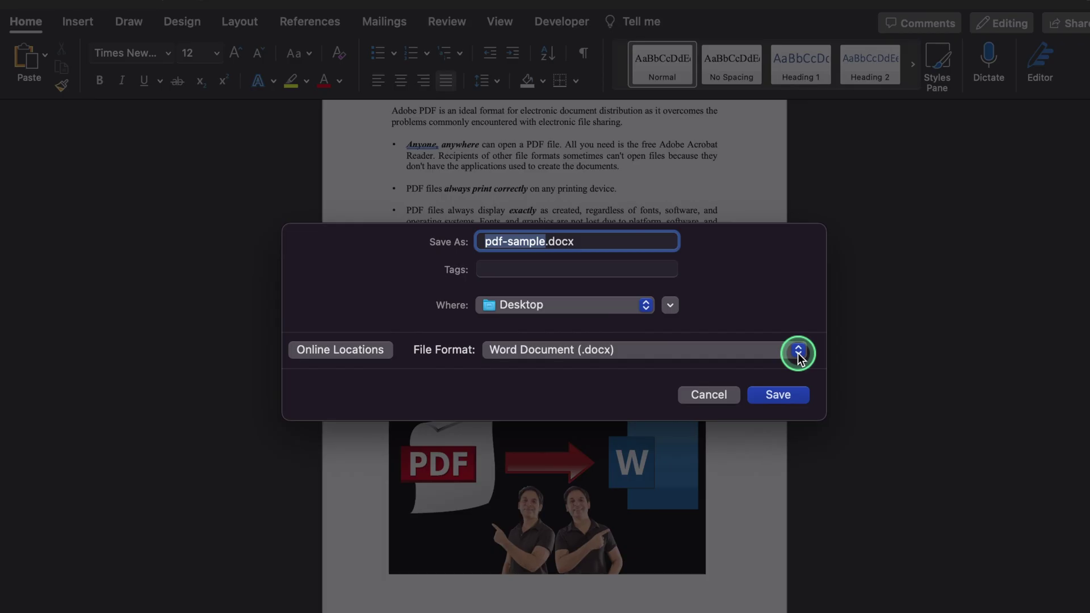
{"action": "left_click", "coordinate": [799, 354]}
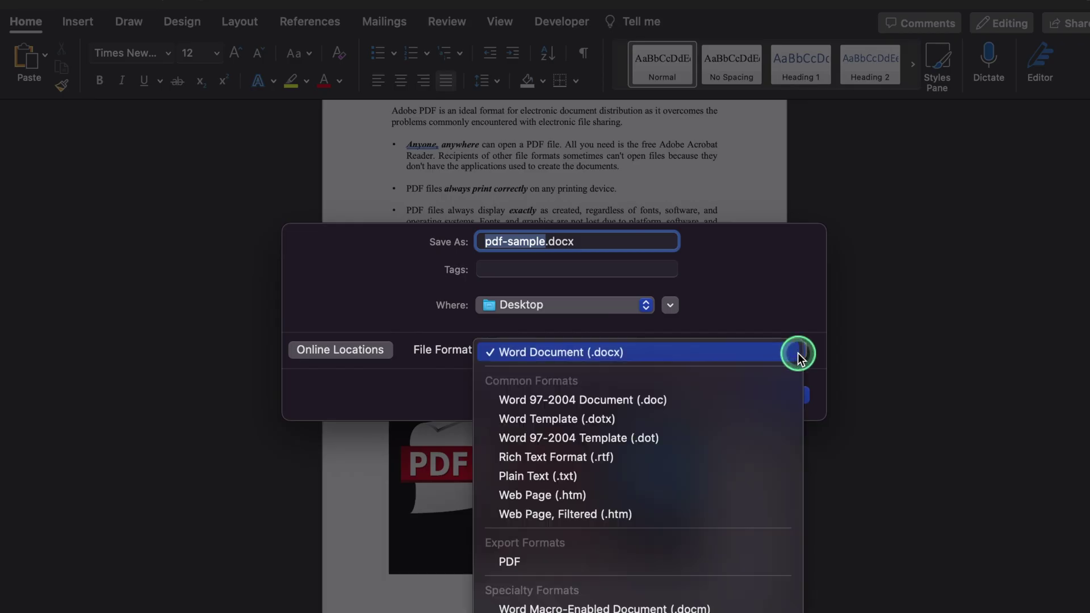
{"action": "left_click", "coordinate": [639, 562]}
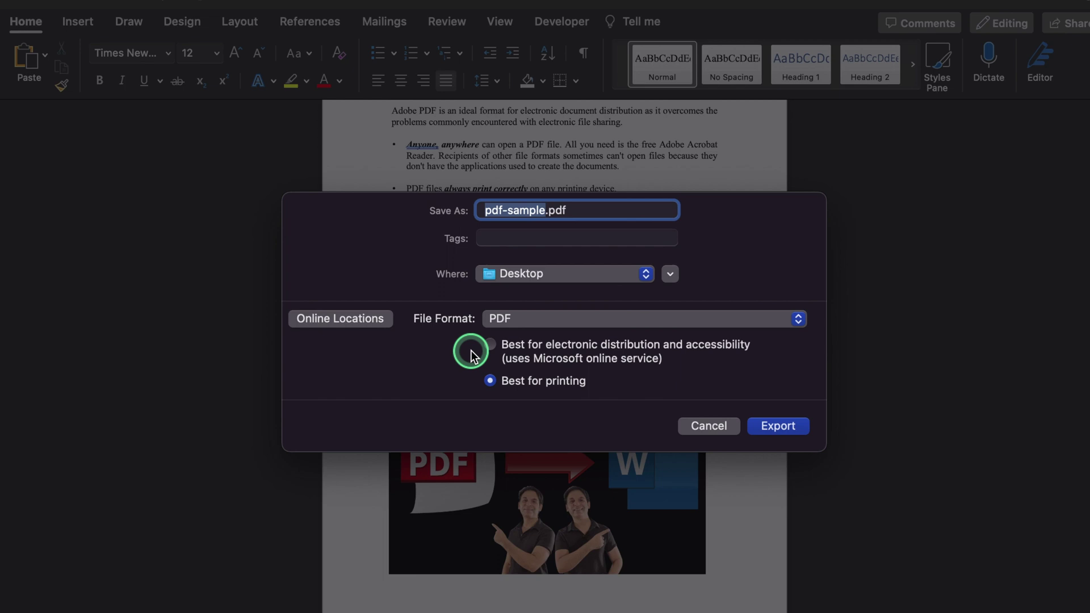
{"action": "left_click", "coordinate": [777, 426]}
{"action": "left_click", "coordinate": [601, 400]}
{"action": "left_click", "coordinate": [547, 210]}
{"action": "type", "text": "Vijay"}
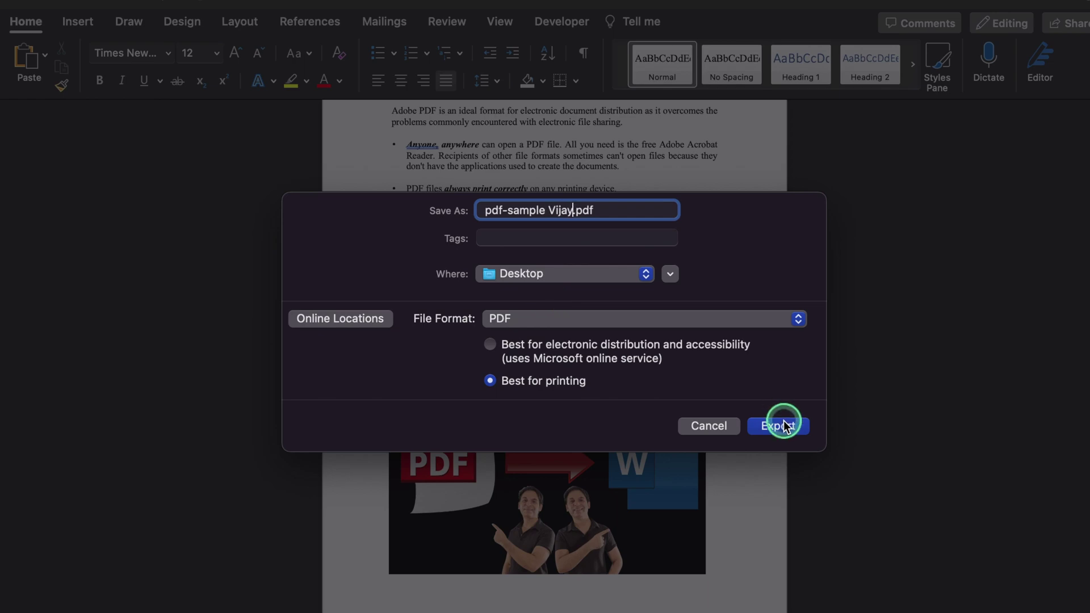
{"action": "left_click", "coordinate": [779, 427]}
{"action": "left_click", "coordinate": [609, 301]}
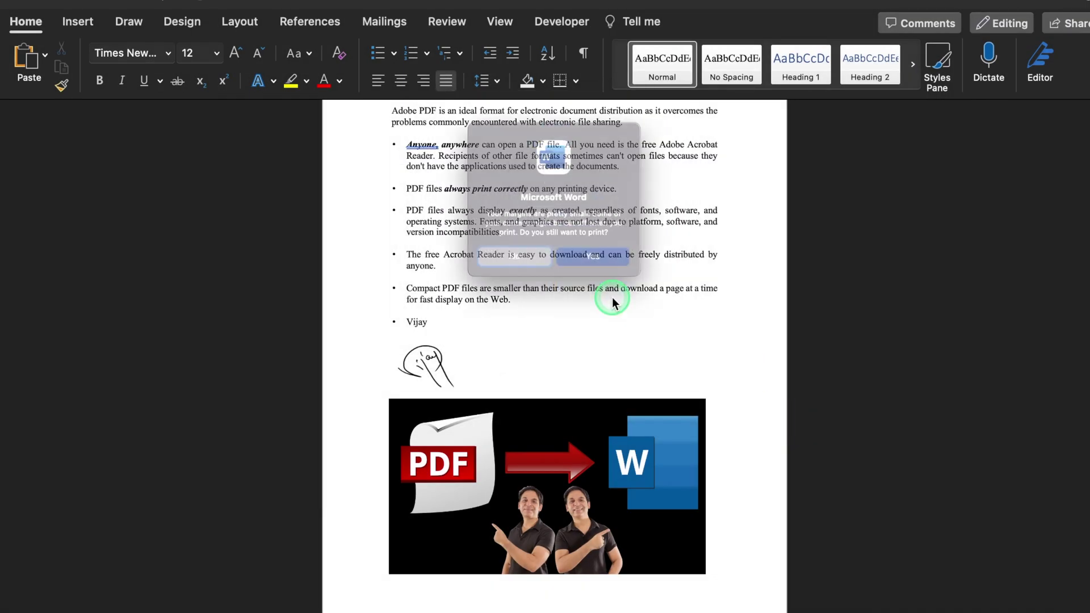
{"action": "left_click", "coordinate": [612, 294]}
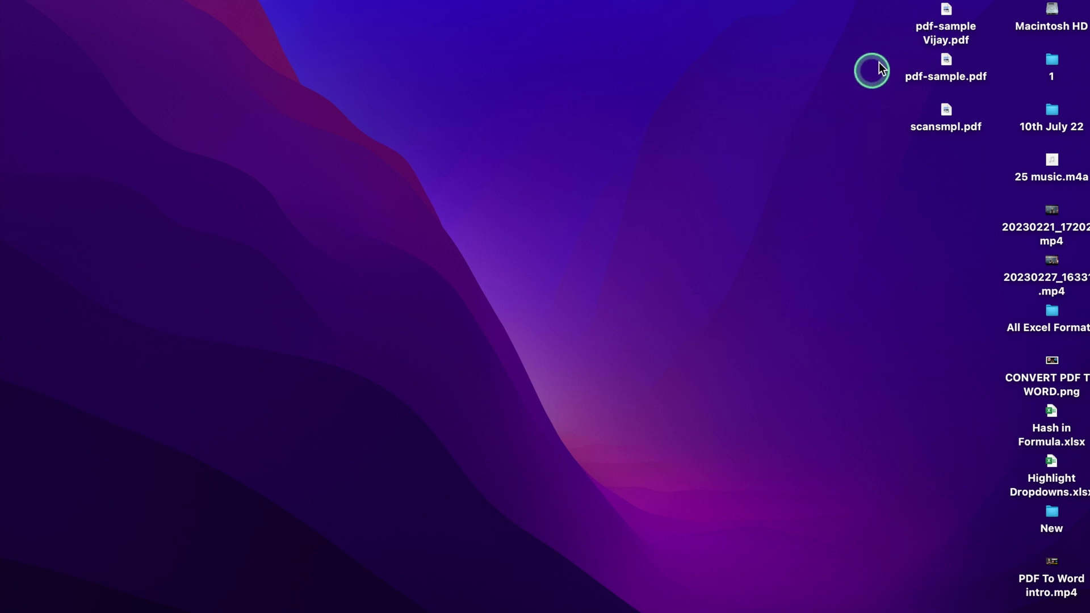
Step: Preview pdf-sample Vijay.pdf full-screen, then open scansmpl.pdf in Word from On My Mac
{"action": "double_click", "coordinate": [945, 10]}
{"action": "left_click", "coordinate": [60, 25]}
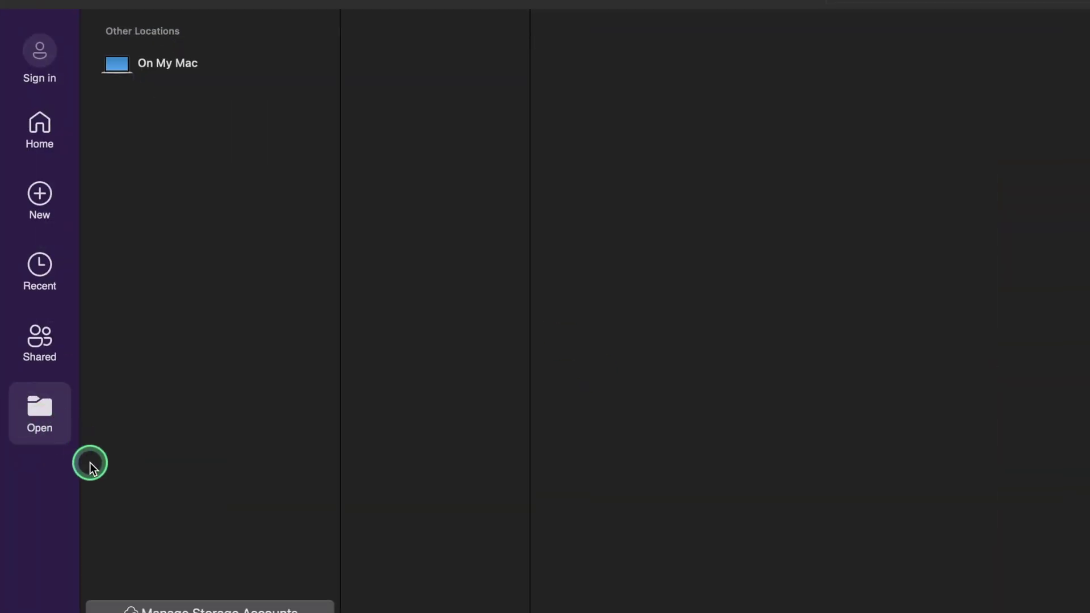
{"action": "left_click", "coordinate": [169, 61]}
{"action": "left_click", "coordinate": [410, 348]}
{"action": "key", "text": "Down"}
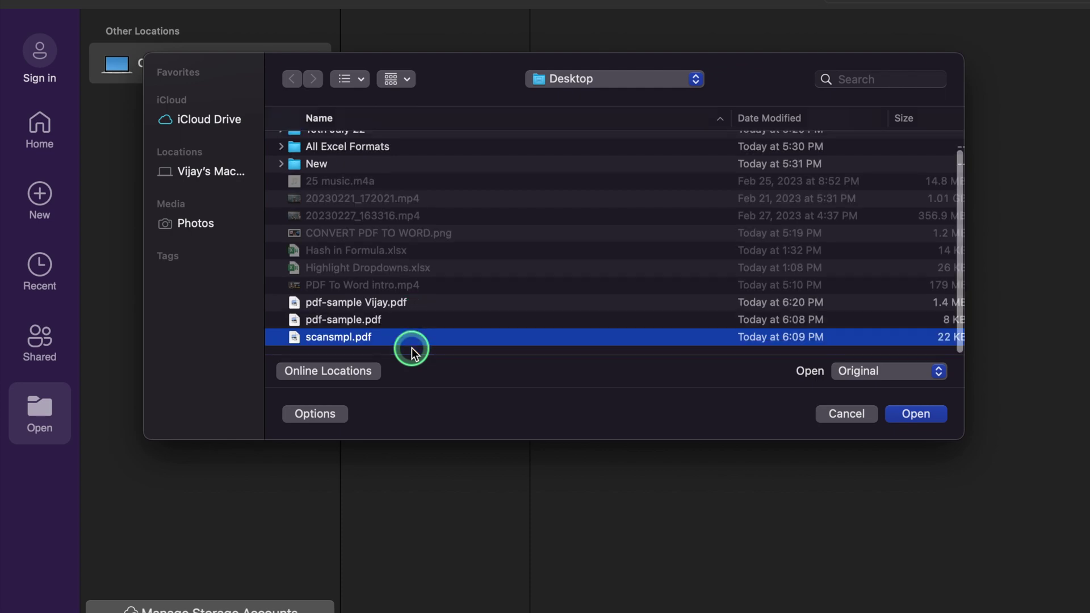
{"action": "left_click", "coordinate": [917, 414]}
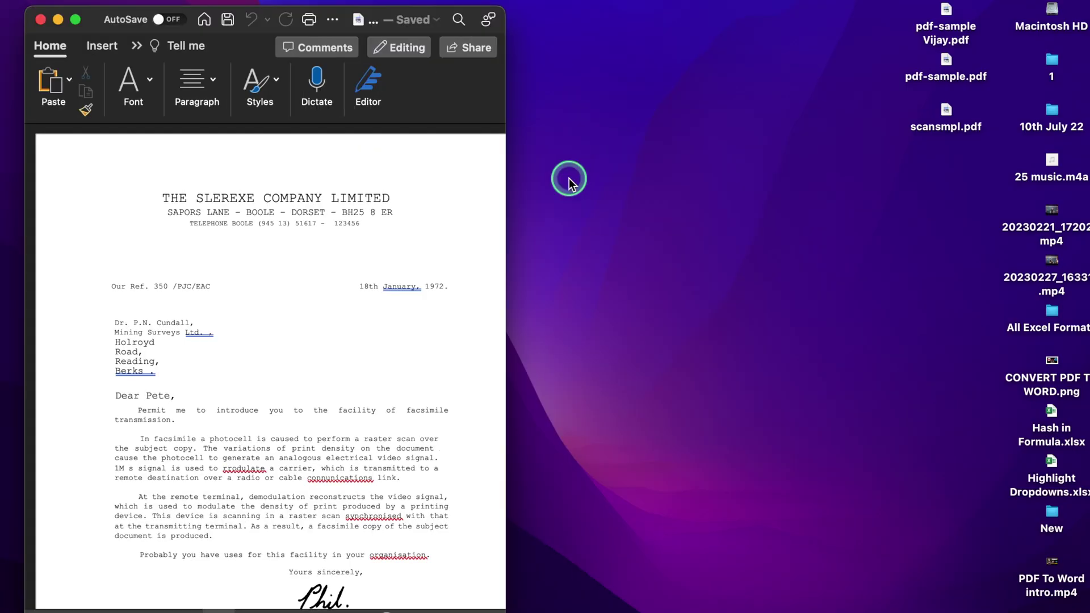
Step: Open the original scansmpl.pdf in Preview beside the Word copy for comparison
{"action": "left_click", "coordinate": [569, 181]}
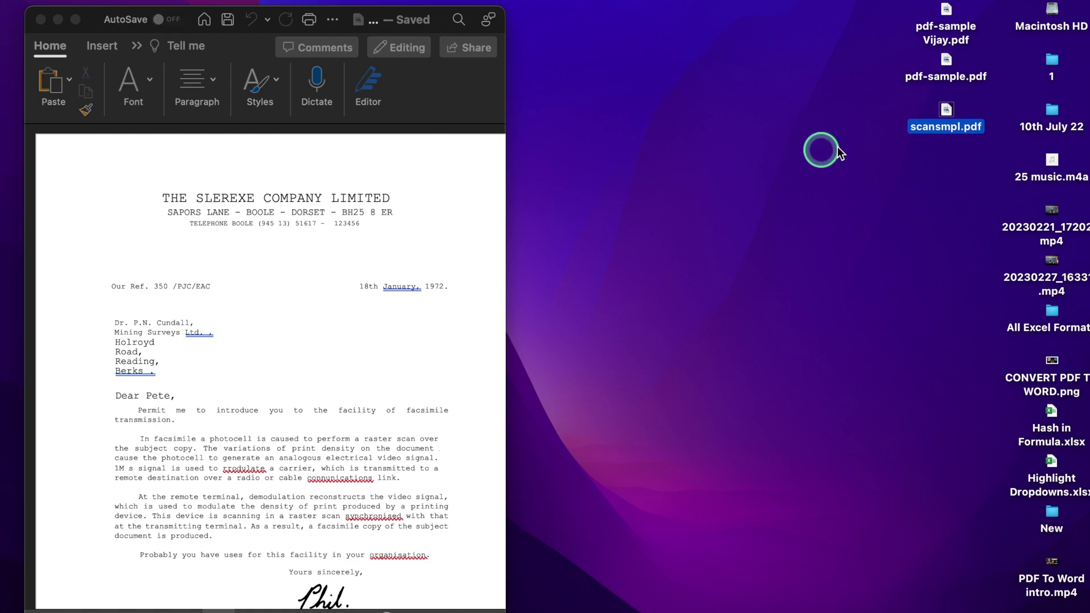
{"action": "double_click", "coordinate": [946, 113]}
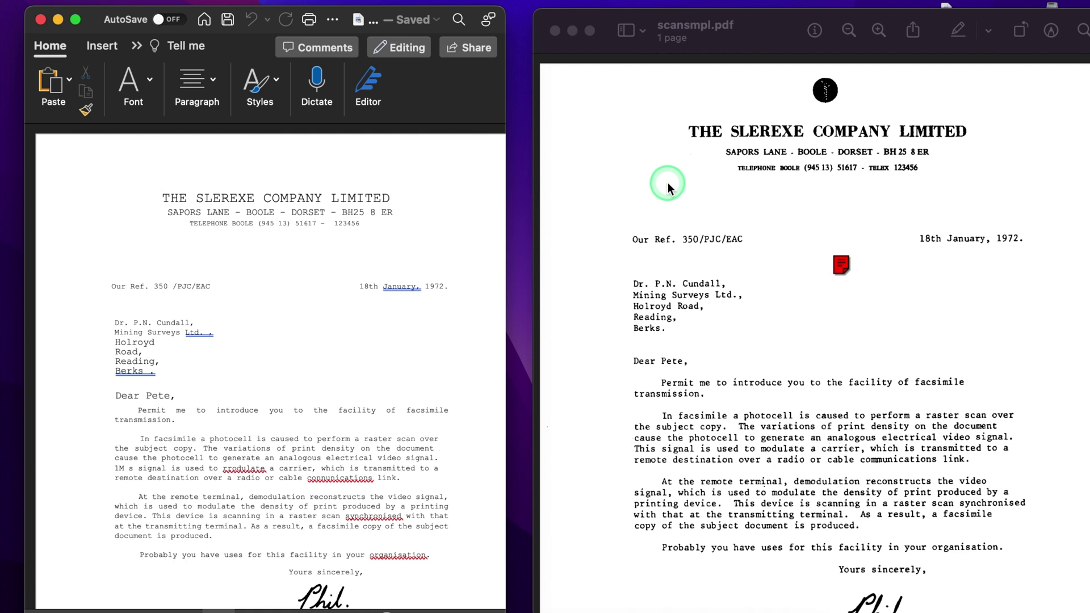
{"action": "left_click", "coordinate": [667, 183]}
{"action": "left_click", "coordinate": [260, 303]}
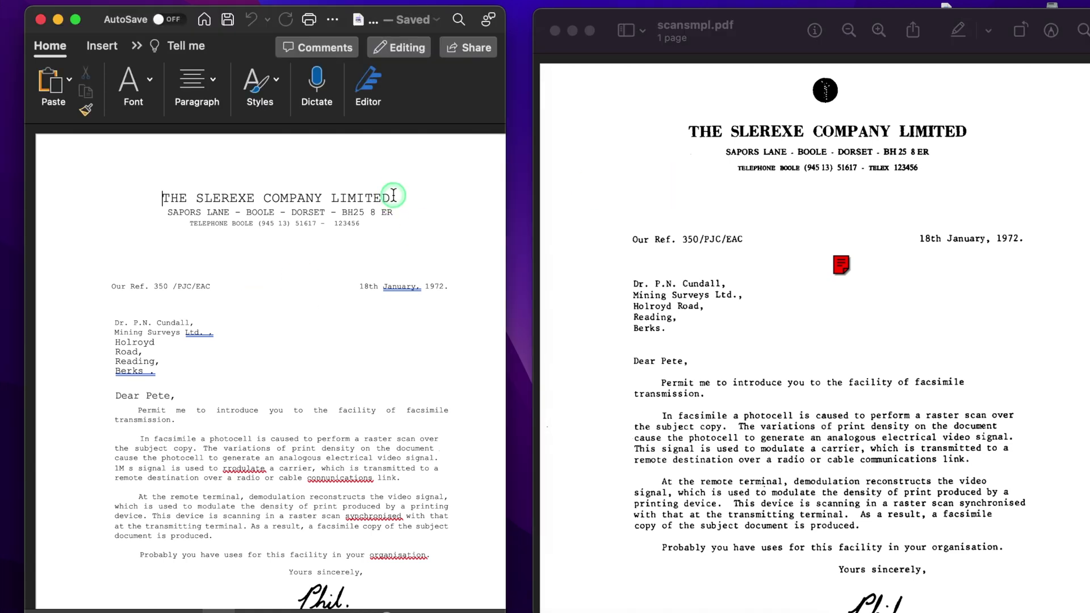
Step: Replace the company name heading with 'Office Monk' in red, bold and underlined
{"action": "left_click_drag", "start_coordinate": [393, 197], "coordinate": [173, 203]}
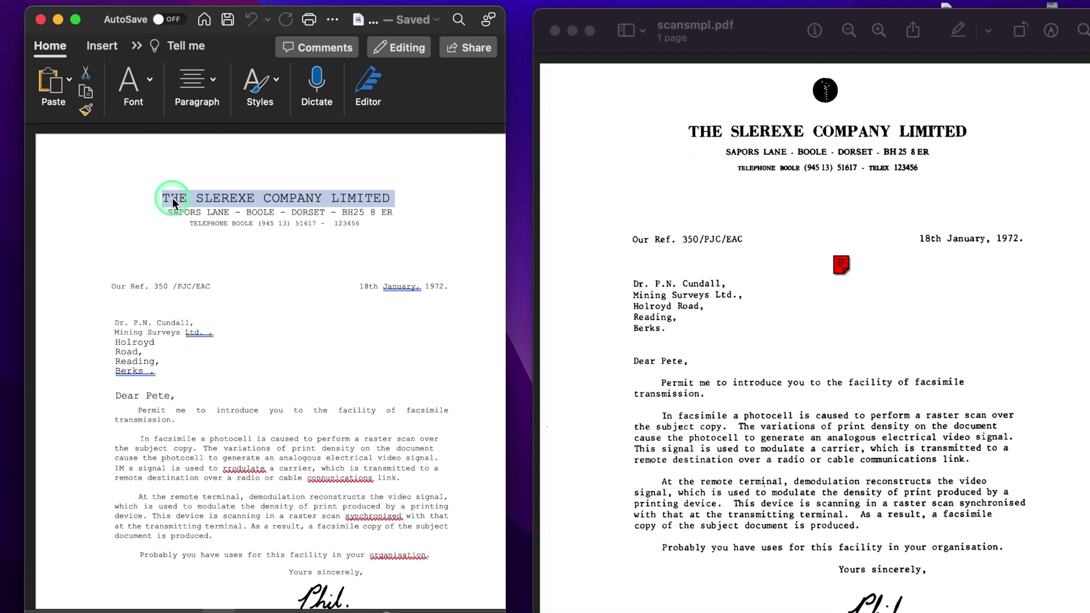
{"action": "type", "text": "Office Monk"}
{"action": "left_click_drag", "start_coordinate": [266, 197], "coordinate": [180, 197]}
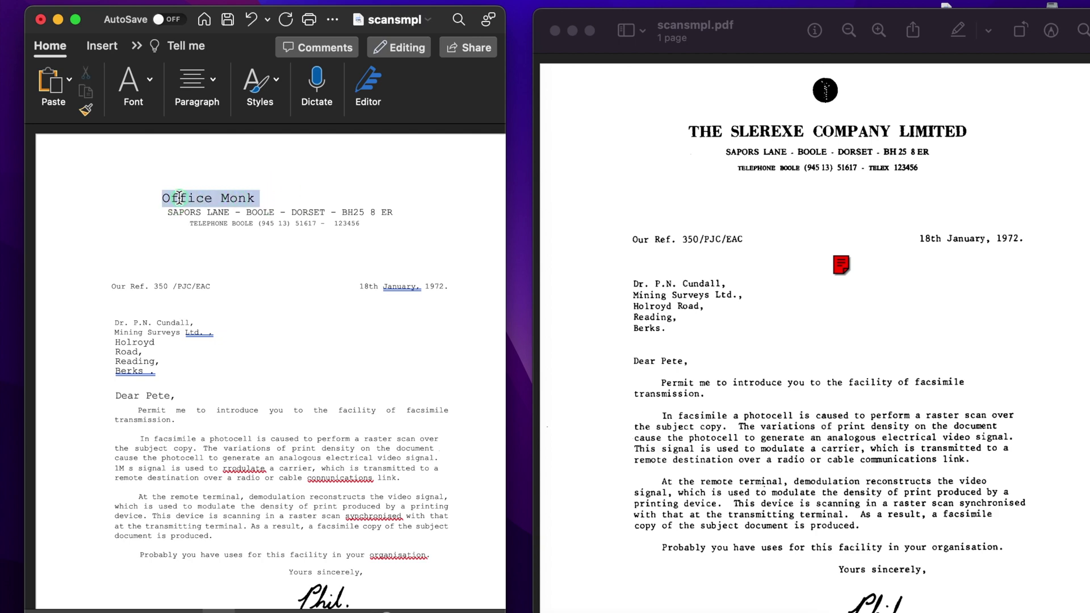
{"action": "left_click", "coordinate": [324, 86]}
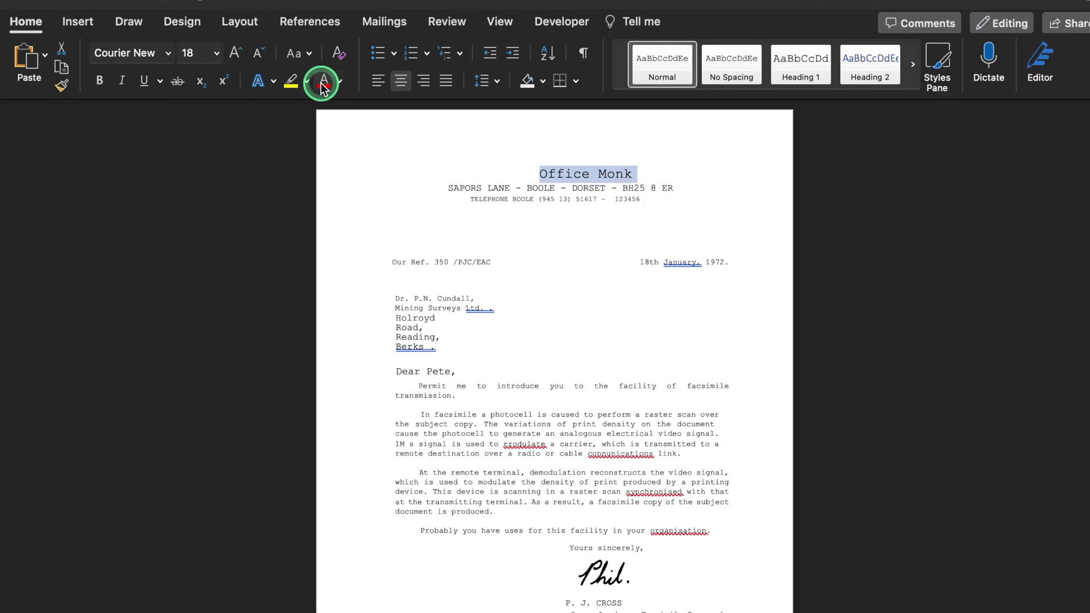
{"action": "left_click", "coordinate": [102, 81]}
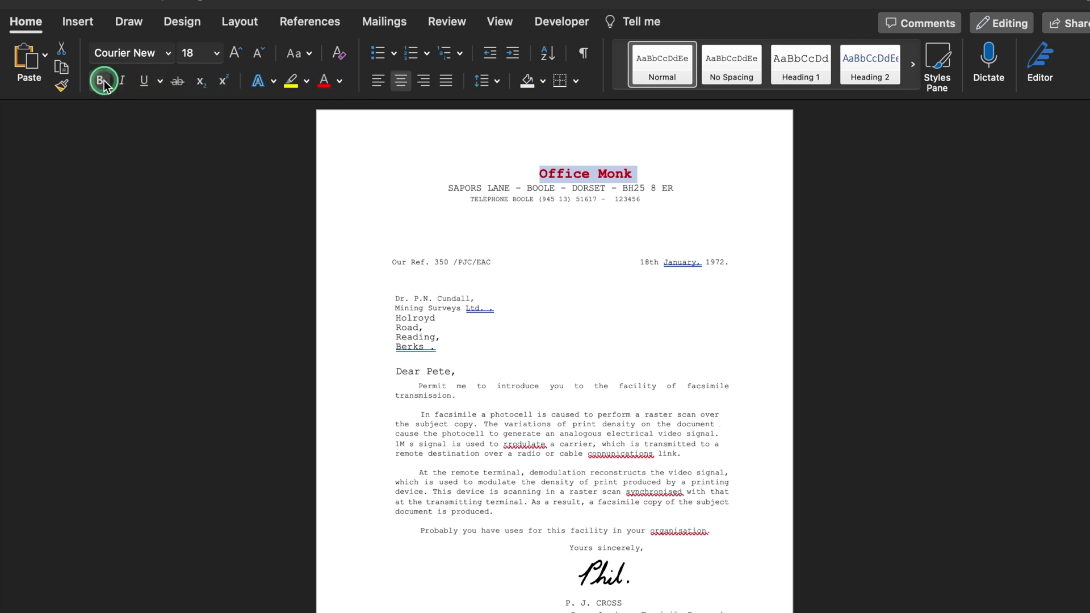
{"action": "left_click", "coordinate": [144, 81]}
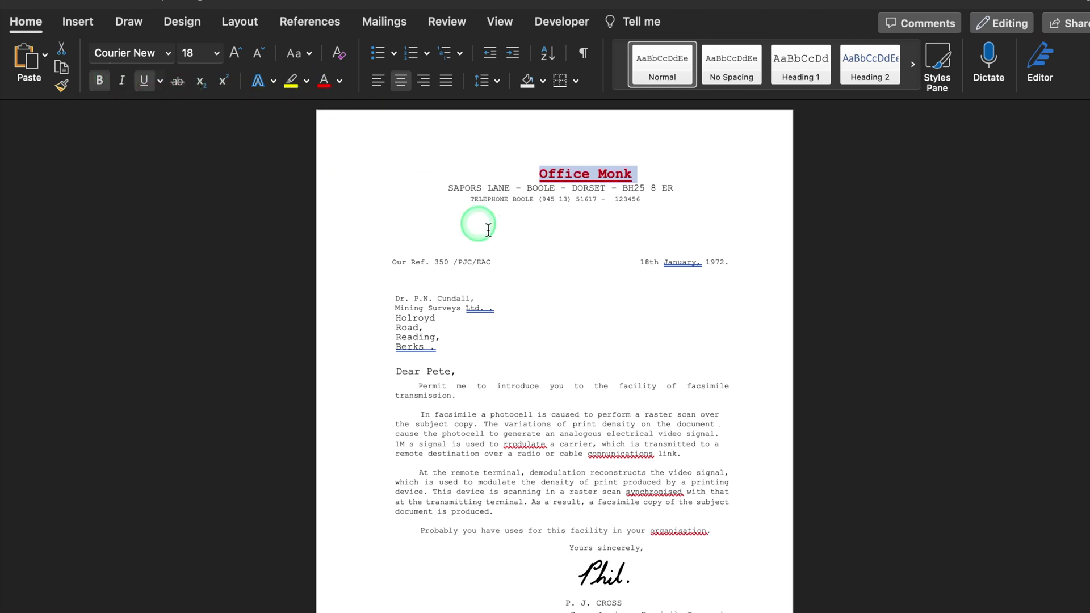
{"action": "left_click", "coordinate": [539, 298]}
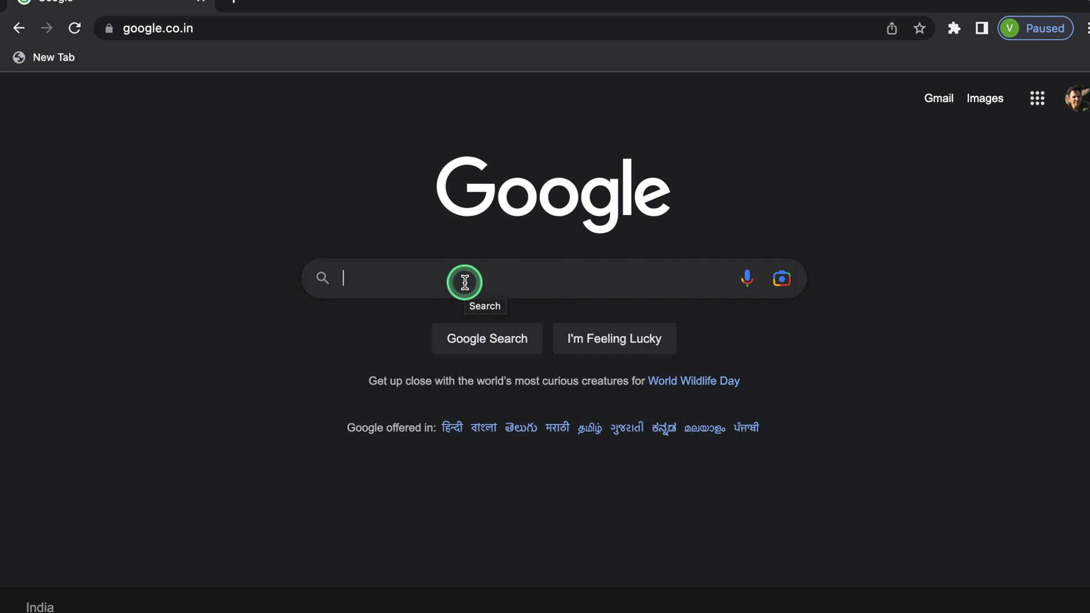
{"action": "type", "text": "sejda.com"}
Step: Search Google for 'sejda.com' and follow the sejda.com result to its homepage
{"action": "key", "text": "Return"}
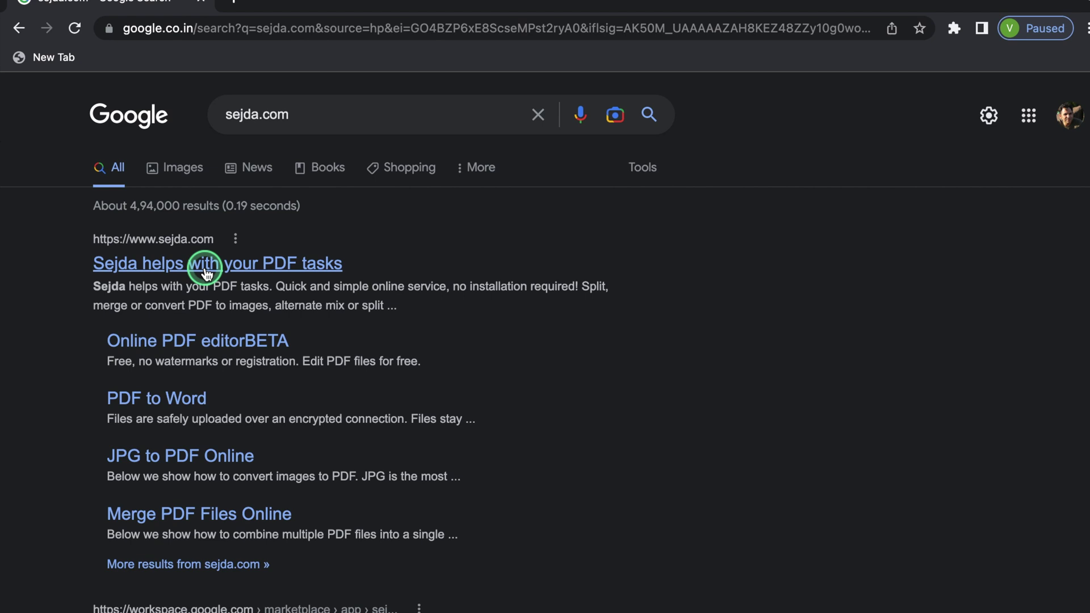
{"action": "left_click", "coordinate": [204, 272]}
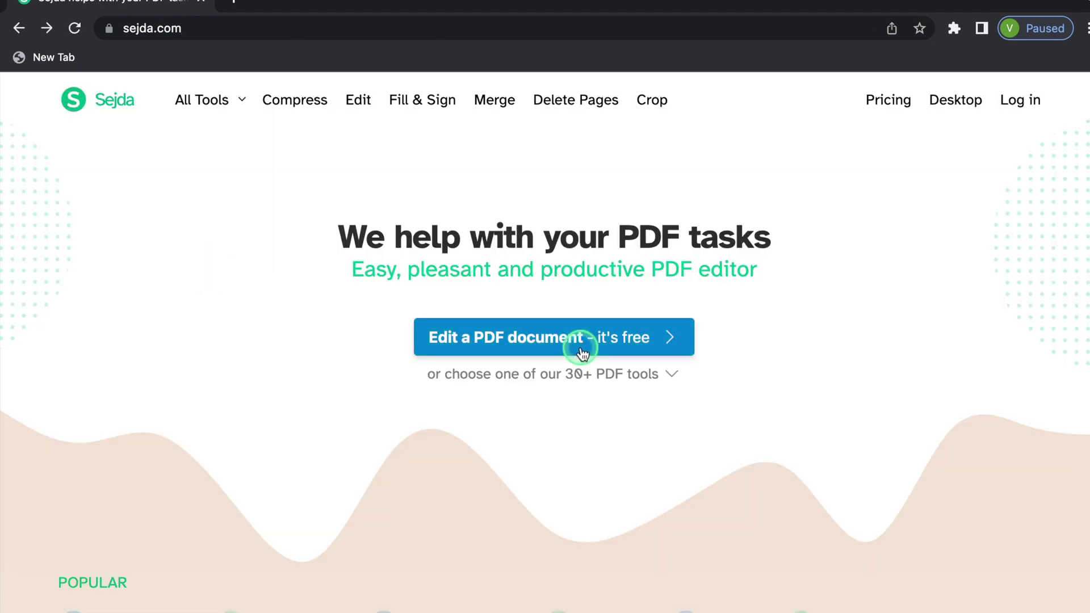
Step: Upload pdf-sample.pdf from the Desktop into Sejda's Edit a PDF document tool
{"action": "left_click", "coordinate": [549, 340]}
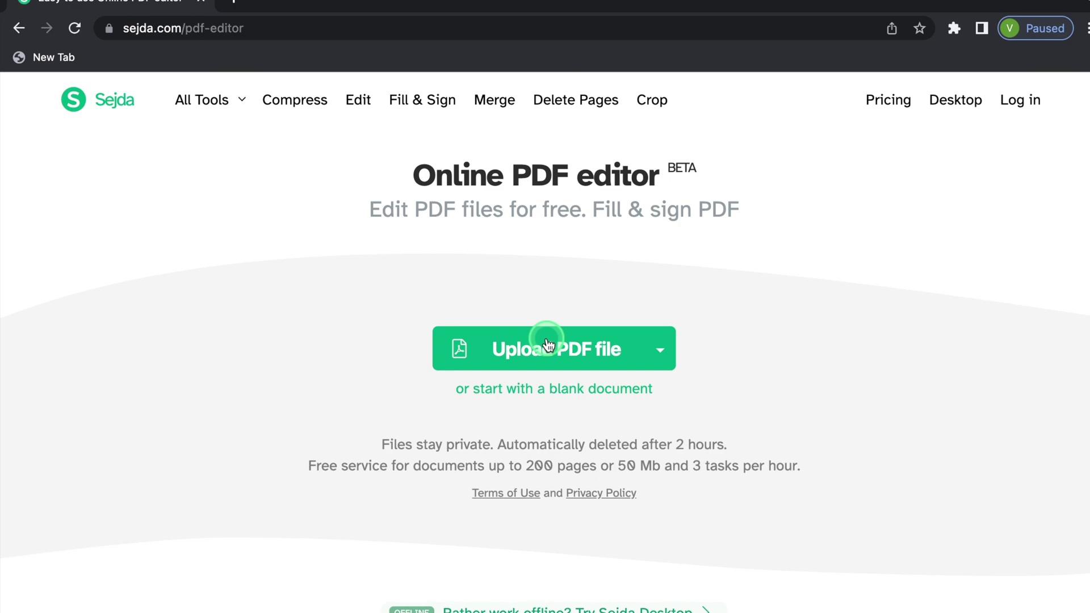
{"action": "left_click", "coordinate": [547, 345]}
{"action": "left_click", "coordinate": [397, 399]}
{"action": "left_click", "coordinate": [404, 419]}
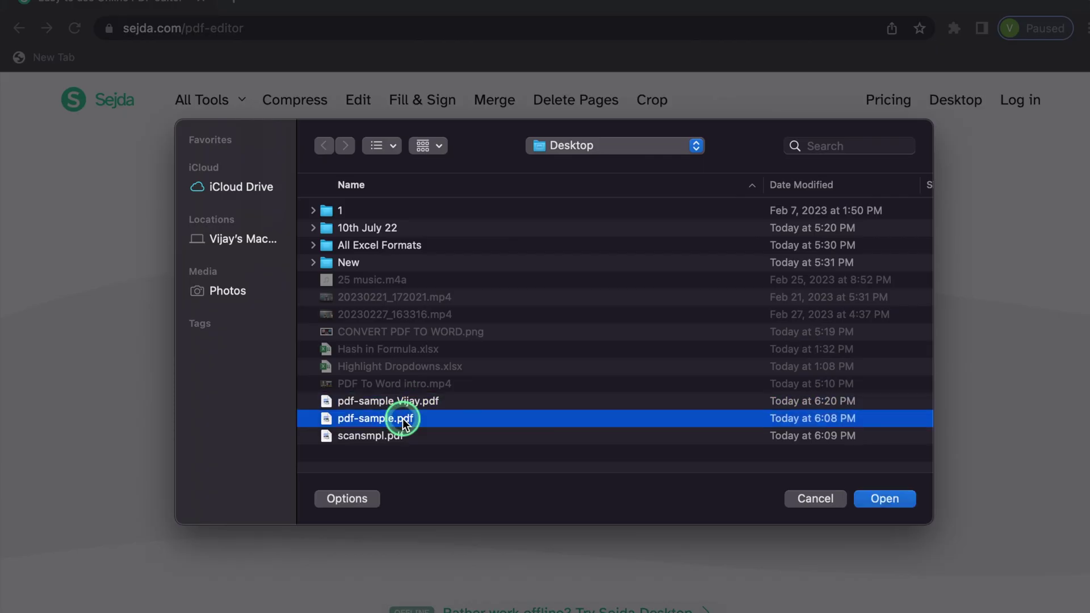
{"action": "left_click", "coordinate": [872, 499]}
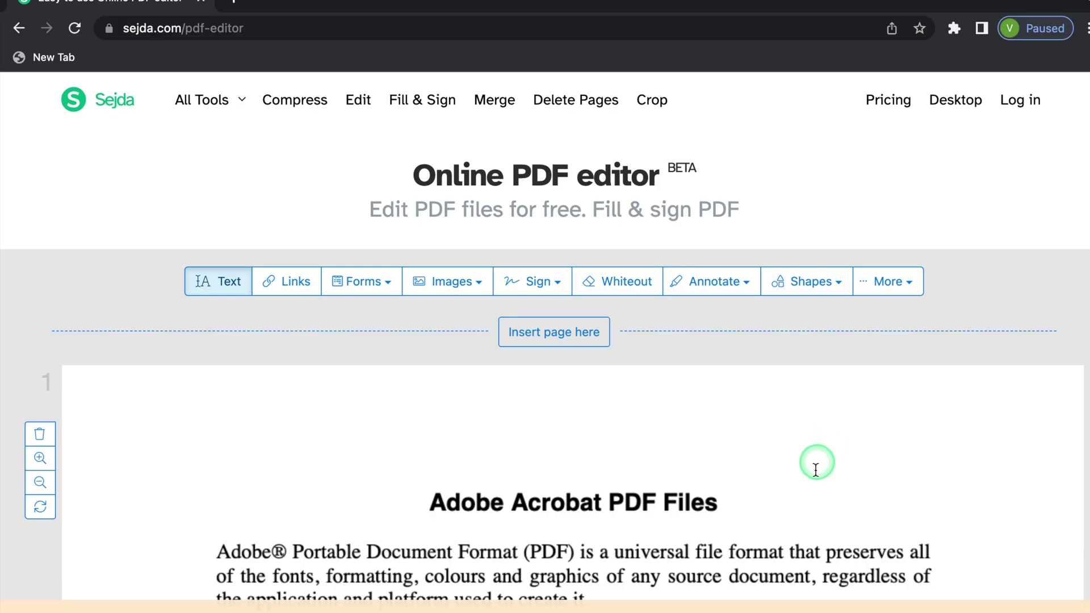
Step: Add an 'Office Monk' text box and delete the 'Adobe Acrobat PDF Files' heading
{"action": "left_click", "coordinate": [812, 502]}
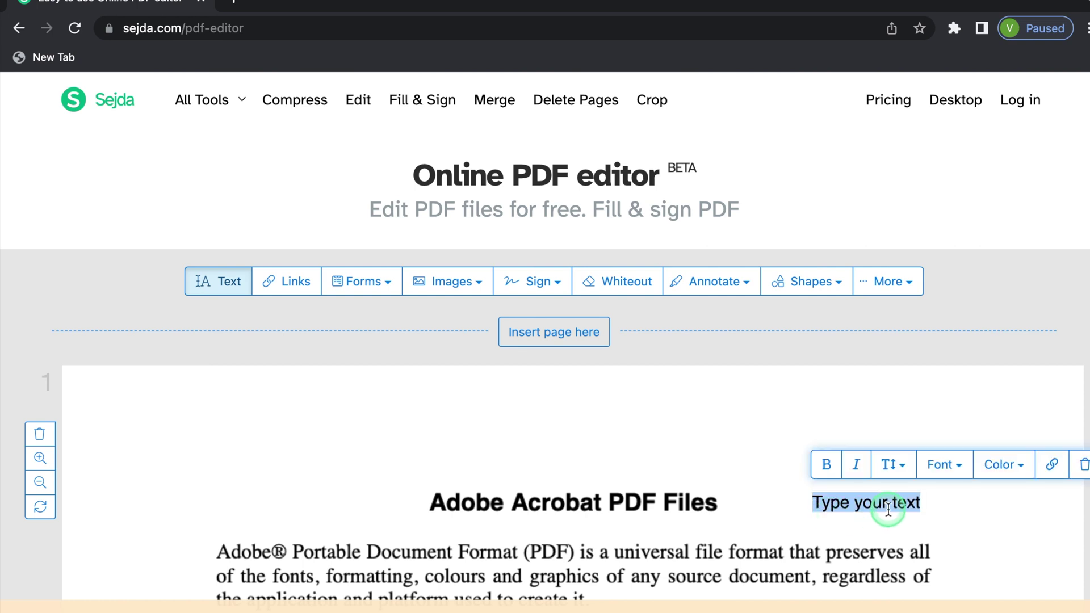
{"action": "type", "text": "Office Monk"}
{"action": "left_click", "coordinate": [706, 501]}
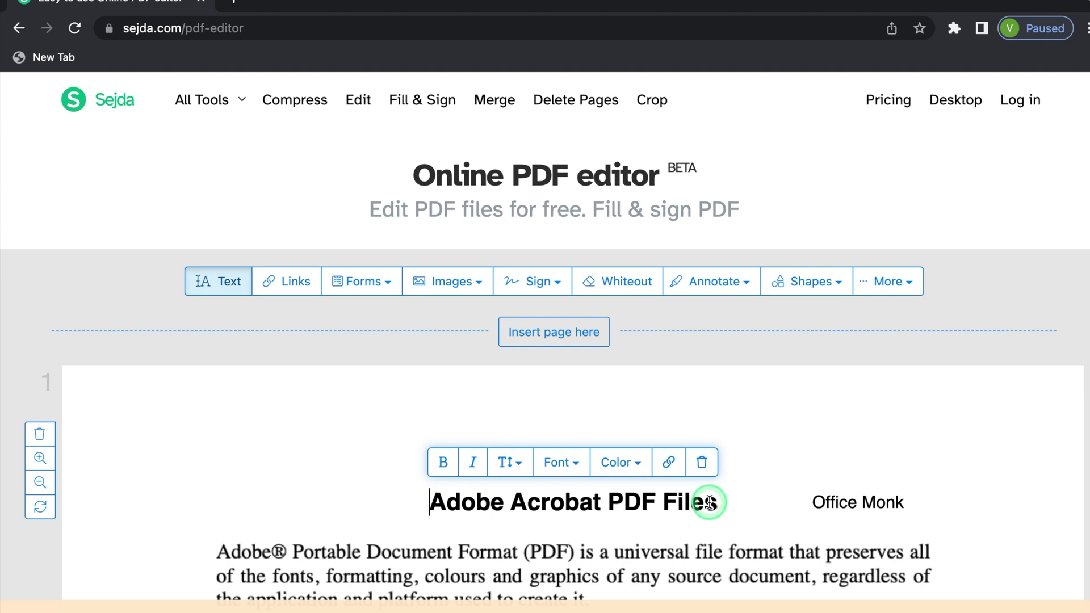
{"action": "left_click", "coordinate": [705, 464]}
{"action": "left_click", "coordinate": [870, 502]}
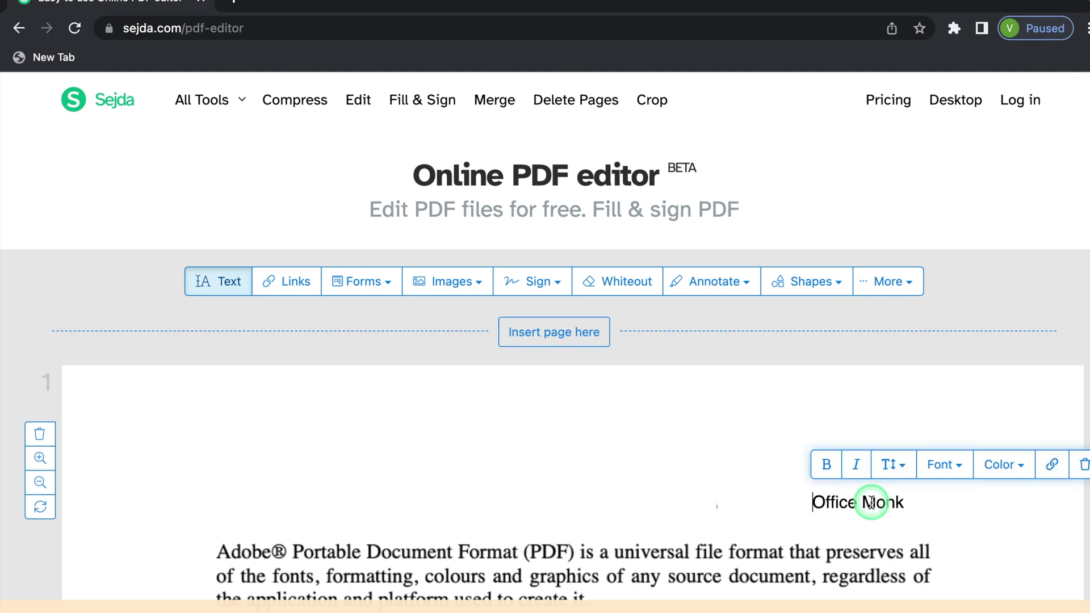
{"action": "scroll", "coordinate": [873, 501], "scroll_direction": "down", "scroll_amount": 3}
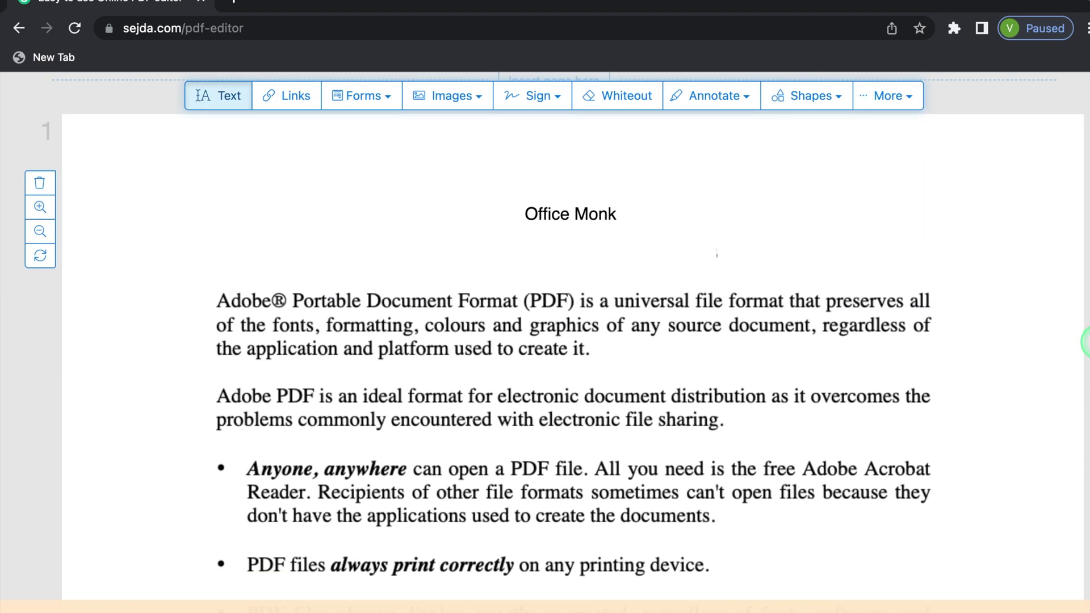
{"action": "scroll", "coordinate": [1086, 341], "scroll_direction": "down", "scroll_amount": 1}
{"action": "scroll", "coordinate": [1086, 341], "scroll_direction": "down", "scroll_amount": 1}
{"action": "scroll", "coordinate": [1086, 341], "scroll_direction": "down", "scroll_amount": 2}
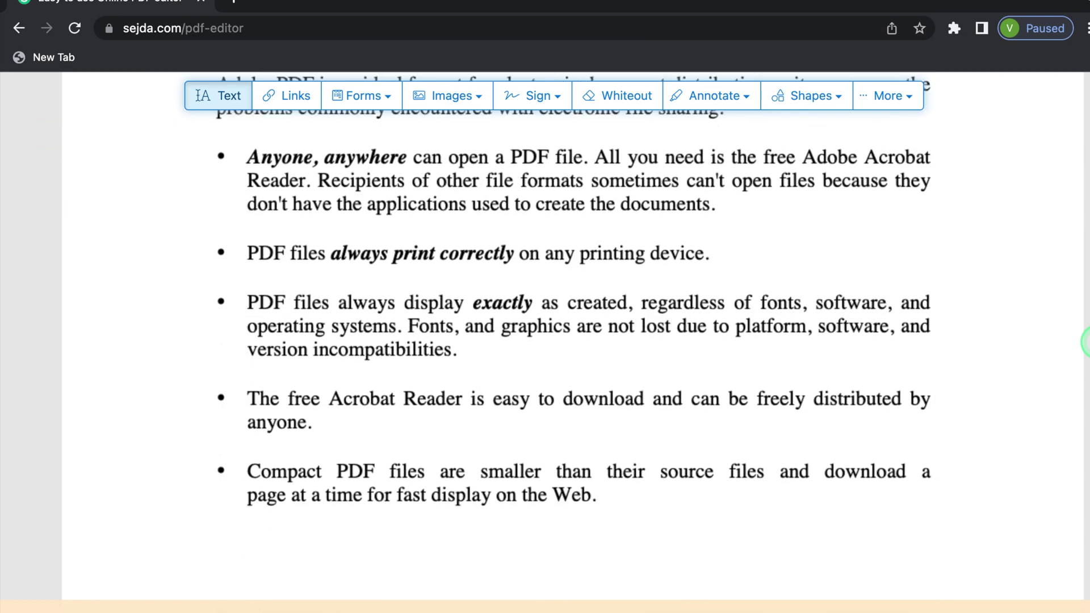
{"action": "left_click", "coordinate": [471, 98]}
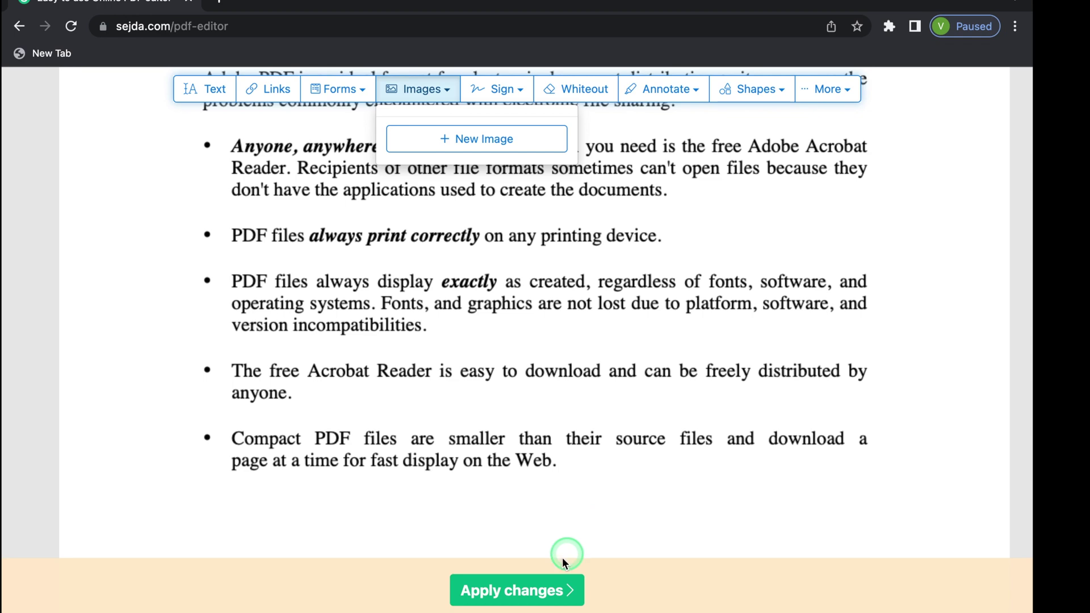
Step: Apply the Sejda edits, download pdf-sample.pdf, and open it from Chrome's download bar
{"action": "left_click", "coordinate": [526, 592]}
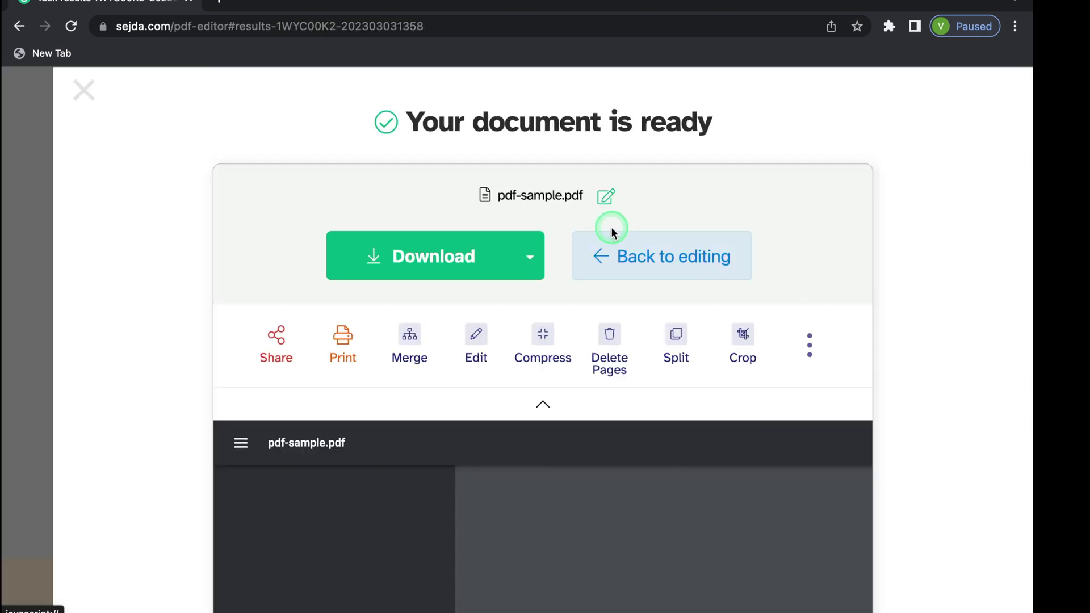
{"action": "left_click", "coordinate": [410, 254]}
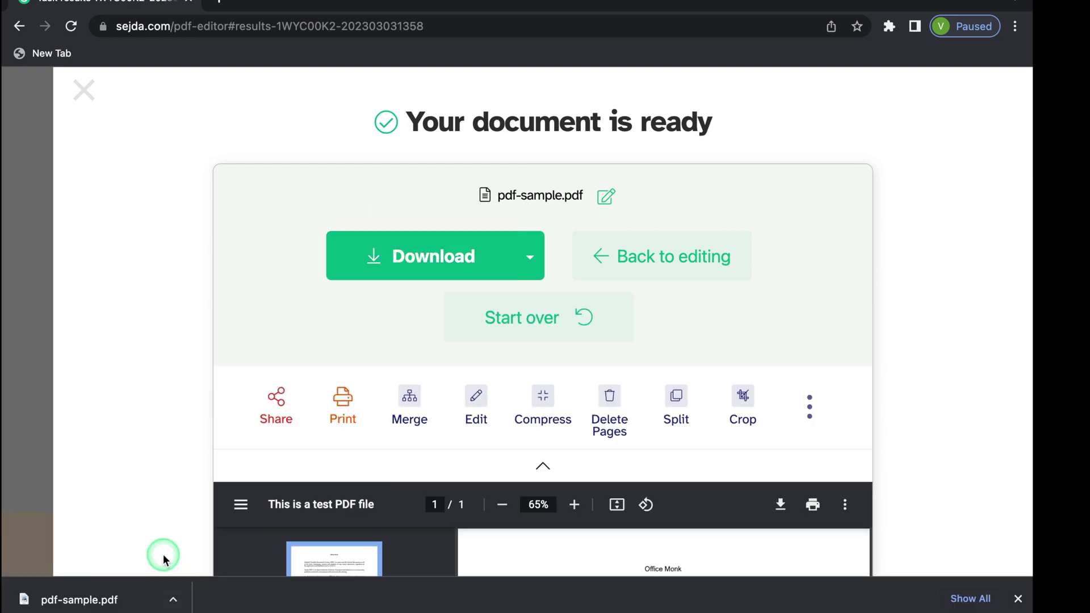
{"action": "left_click", "coordinate": [174, 601]}
{"action": "left_click", "coordinate": [247, 533]}
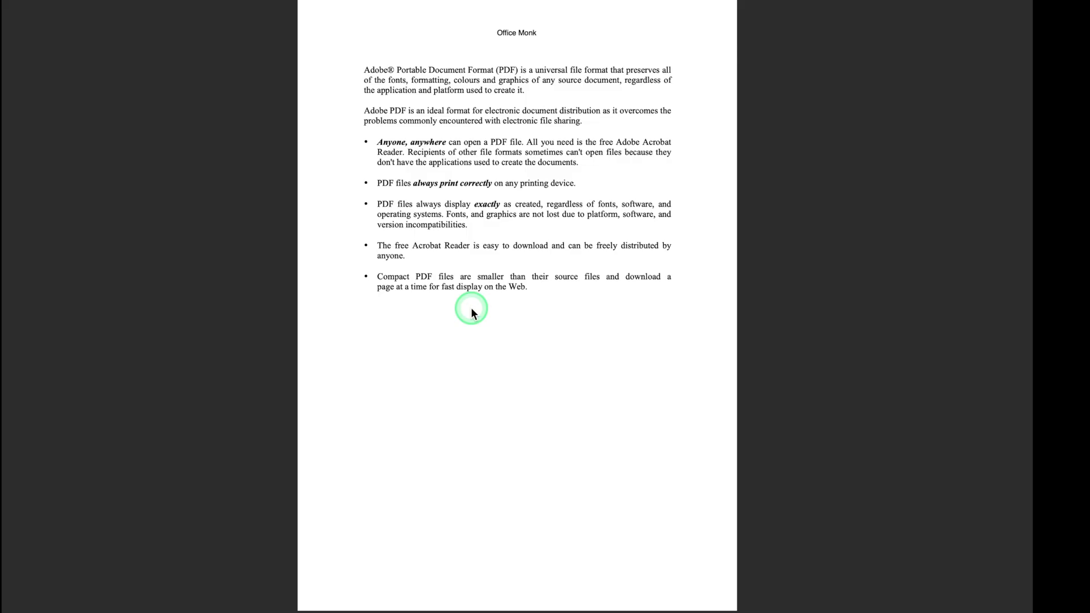